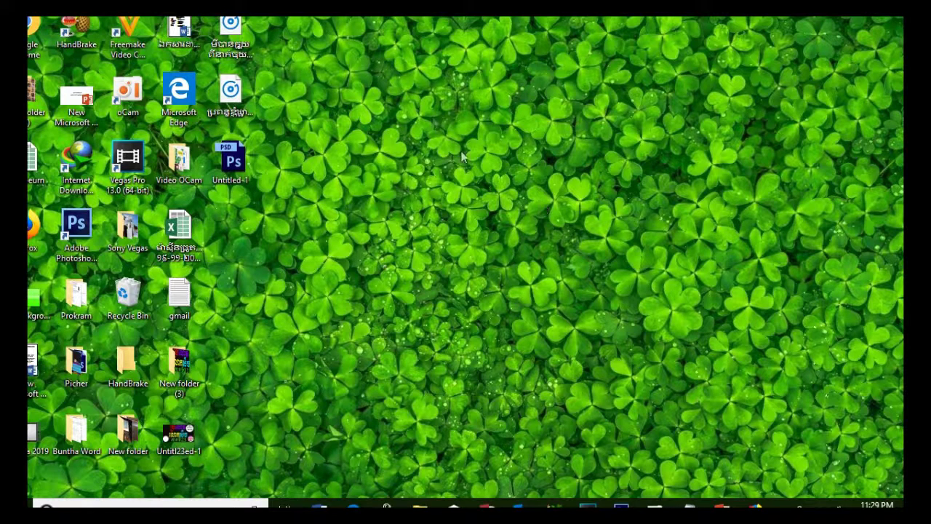
Step: Refresh the desktop, launch Firefox and load the Google home page at google.com
{"action": "right_click", "coordinate": [416, 101]}
{"action": "left_click", "coordinate": [450, 142]}
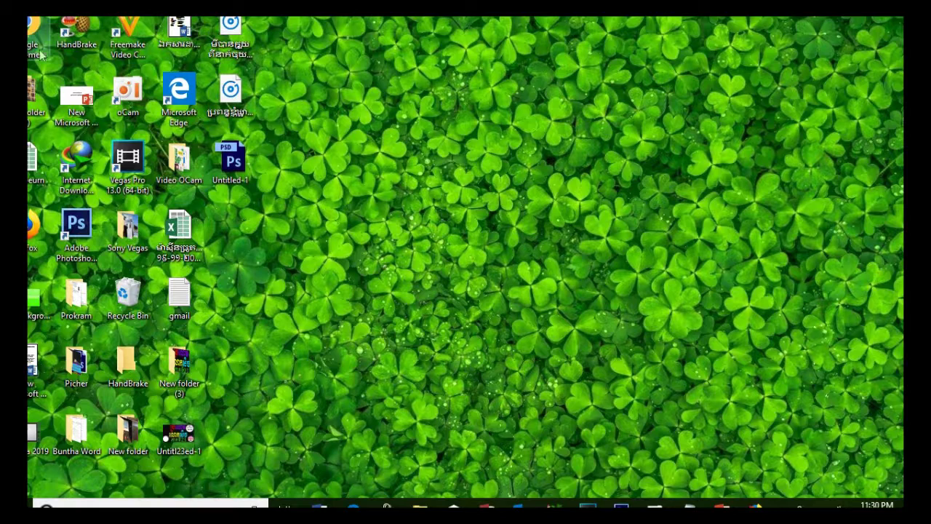
{"action": "double_click", "coordinate": [32, 231]}
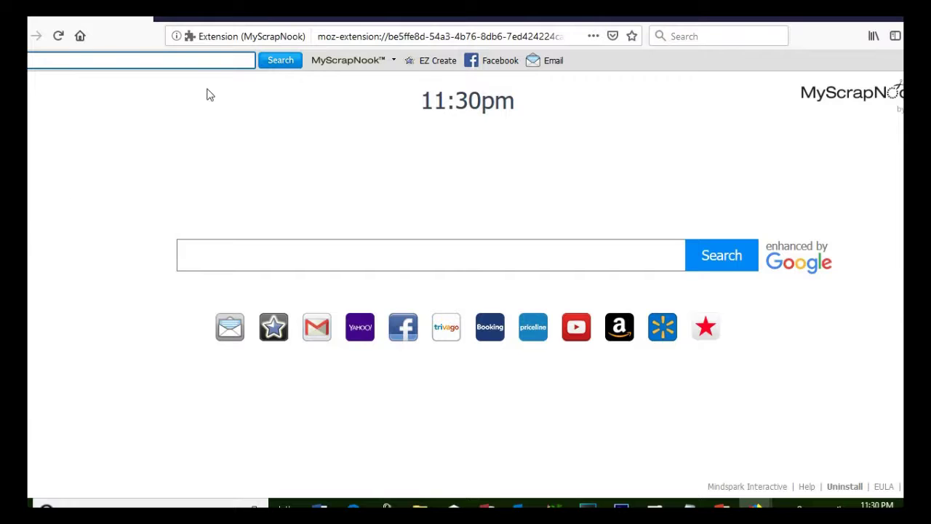
{"action": "left_click", "coordinate": [342, 36]}
{"action": "key", "text": "BackSpace"}
{"action": "type", "text": "ង"}
{"action": "key", "text": "BackSpace"}
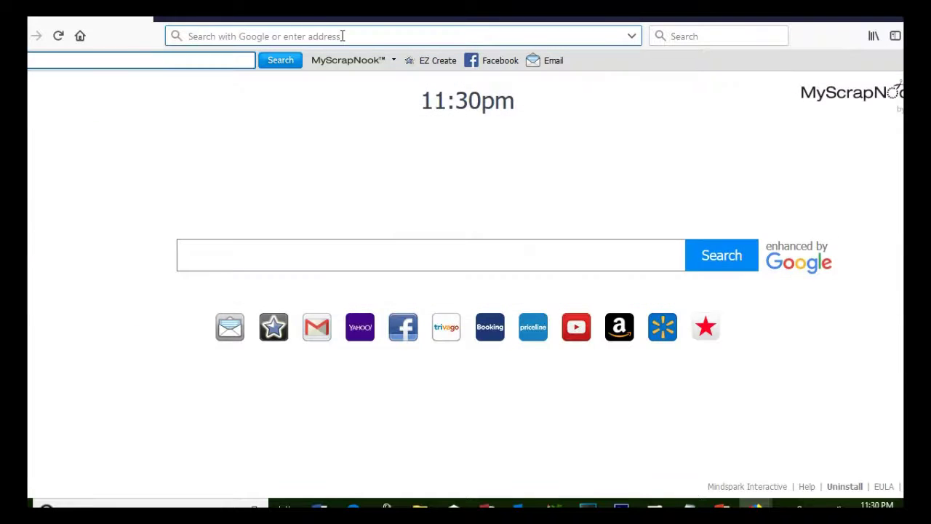
{"action": "type", "text": "google.com/"}
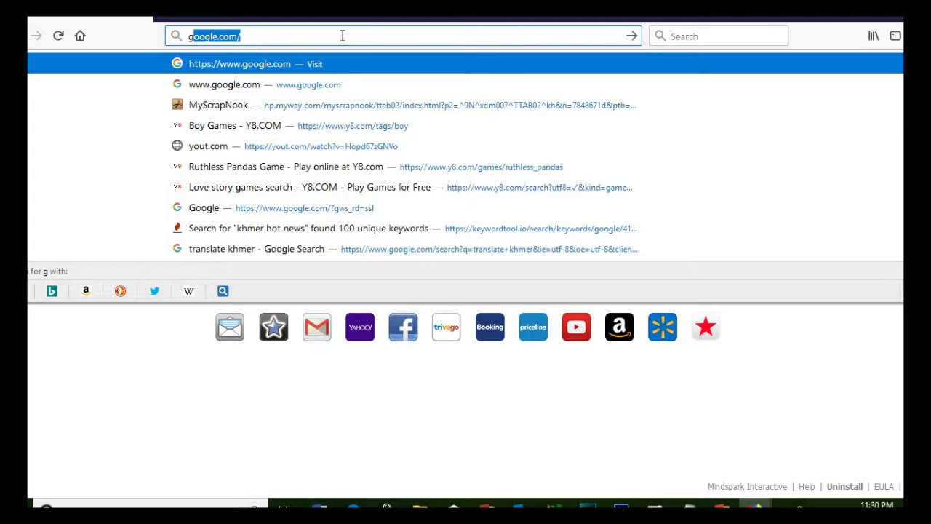
{"action": "key", "text": "Return"}
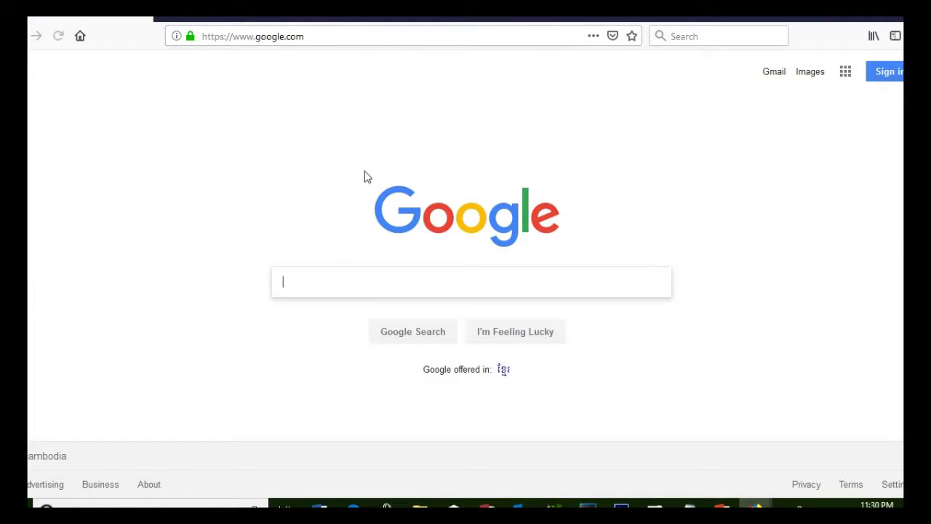
Step: Search Google for gmail and open the 'Gmail - Google' result
{"action": "type", "text": "g"}
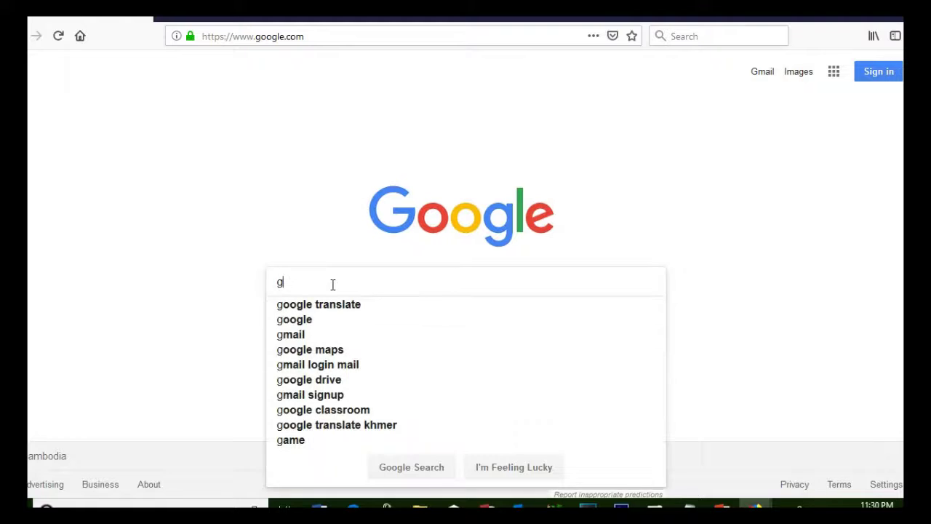
{"action": "left_click", "coordinate": [299, 338]}
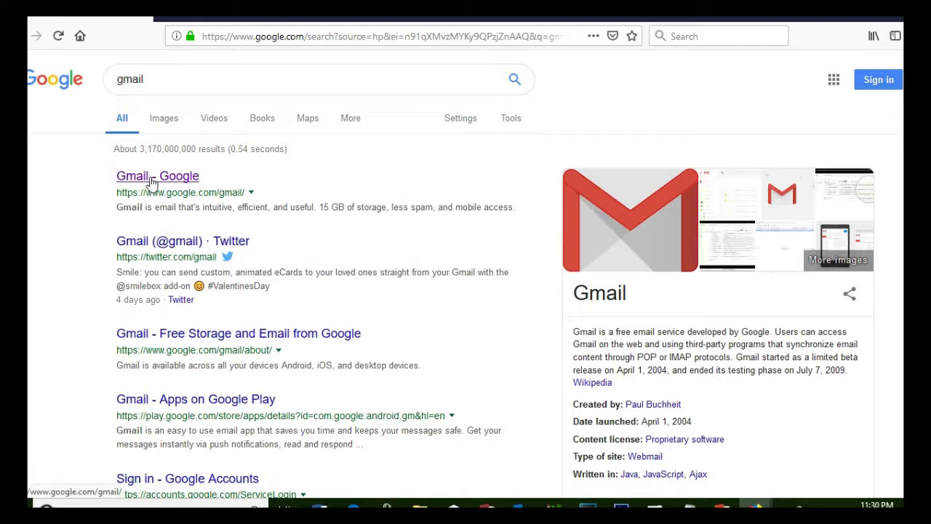
{"action": "left_click", "coordinate": [152, 182]}
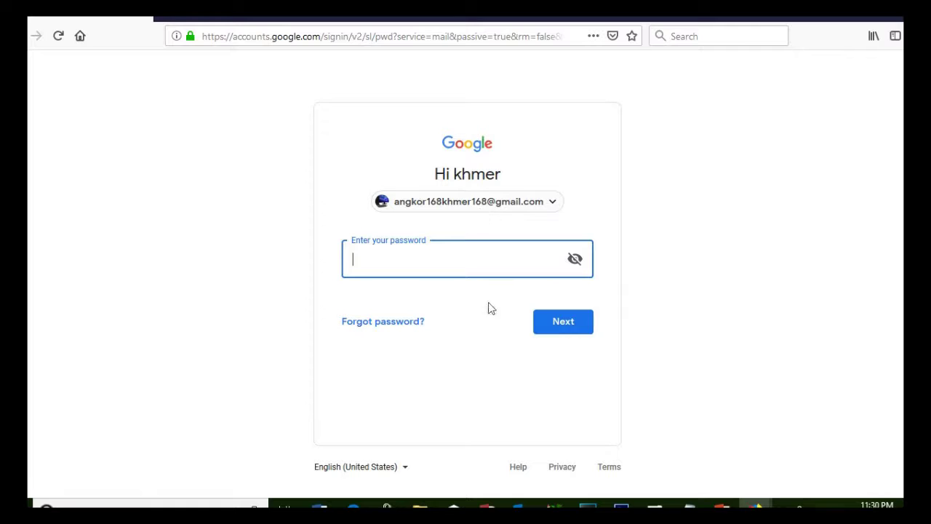
Step: Switch from the remembered account via 'Use another account' and choose Create account
{"action": "left_click", "coordinate": [551, 204]}
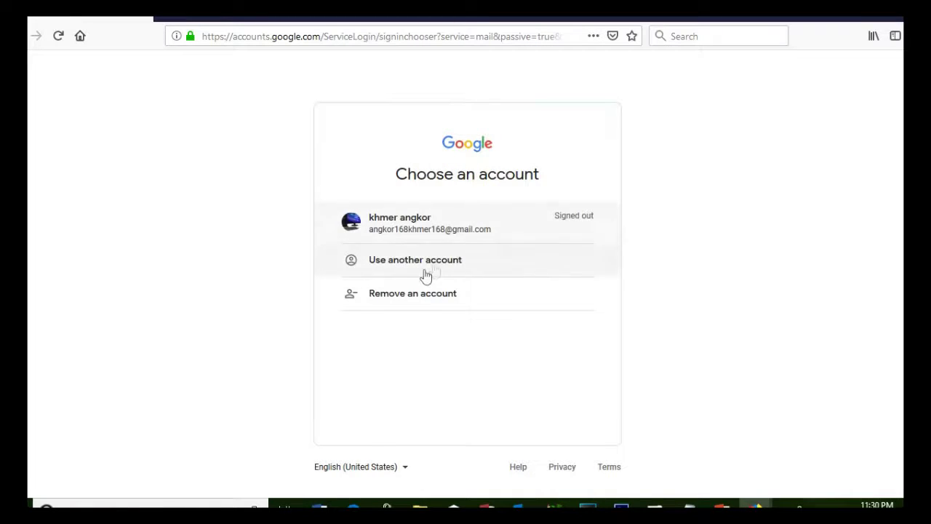
{"action": "left_click", "coordinate": [405, 267]}
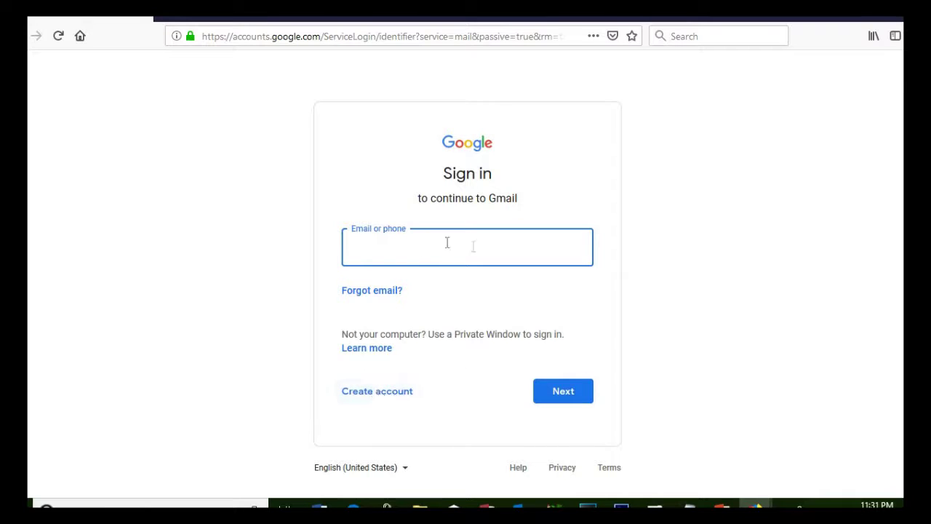
{"action": "left_click", "coordinate": [377, 393]}
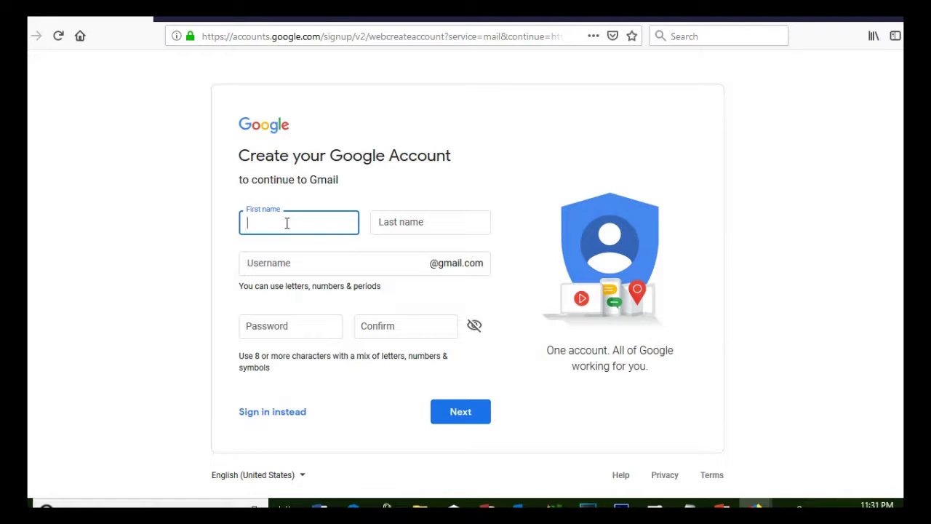
Step: Fill in the first name and last name fields, correcting the typos
{"action": "type", "text": "th"}
{"action": "type", "text": "y"}
{"action": "key", "text": "BackSpace"}
{"action": "key", "text": "BackSpace"}
{"action": "key", "text": "BackSpace"}
{"action": "type", "text": "tha"}
{"action": "key", "text": "BackSpace"}
{"action": "type", "text": "yf"}
{"action": "key", "text": "BackSpace"}
{"action": "type", "text": "da"}
{"action": "key", "text": "BackSpace"}
{"action": "key", "text": "BackSpace"}
{"action": "left_click", "coordinate": [408, 221]}
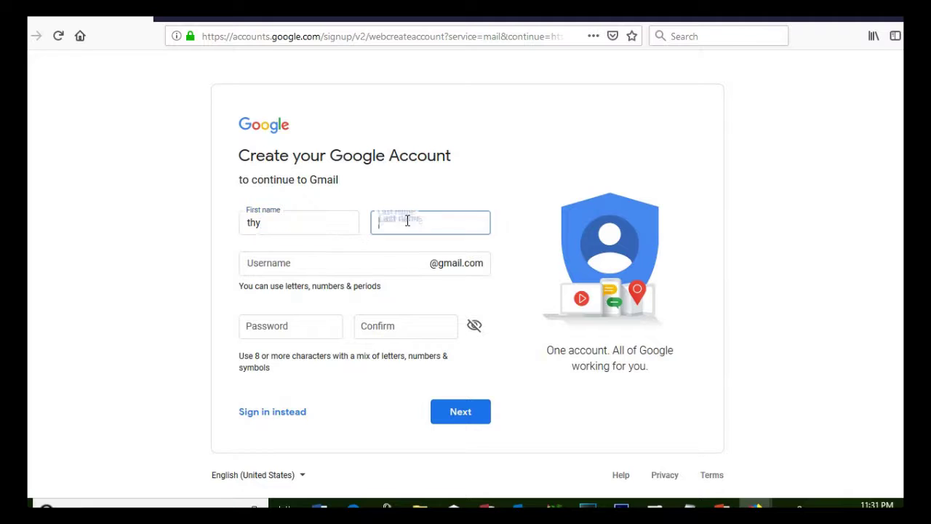
{"action": "type", "text": "da"}
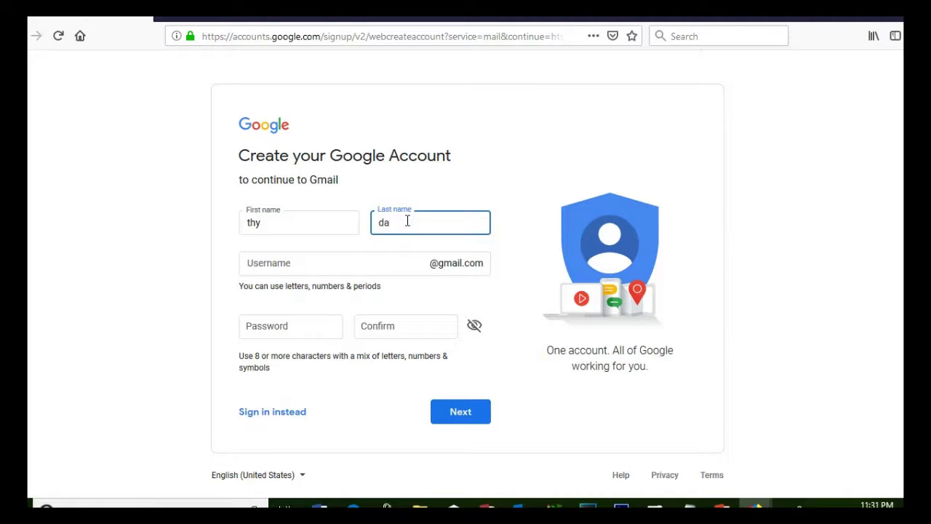
Step: Enter the chosen Gmail username, select it for copying, and minimize Firefox
{"action": "left_click", "coordinate": [342, 270]}
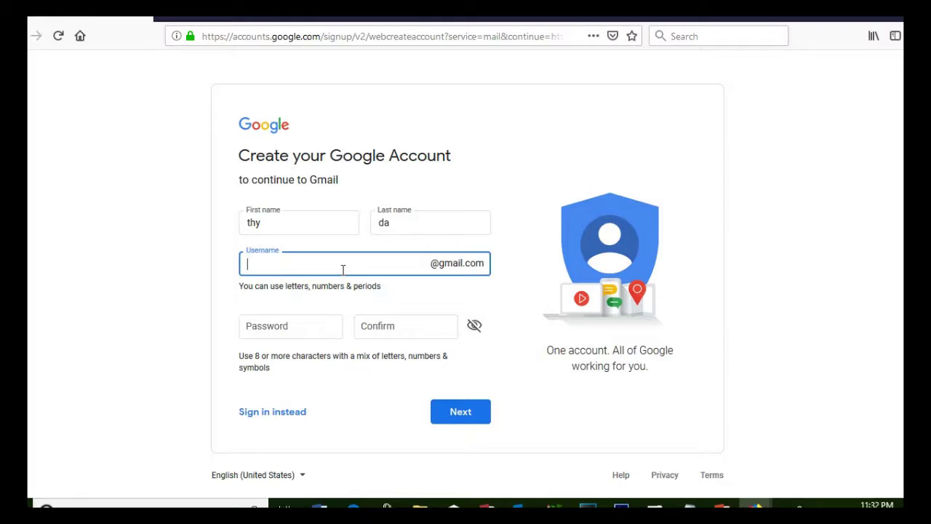
{"action": "left_click_drag", "start_coordinate": [312, 267], "coordinate": [233, 259]}
{"action": "key", "text": "ctrl+c"}
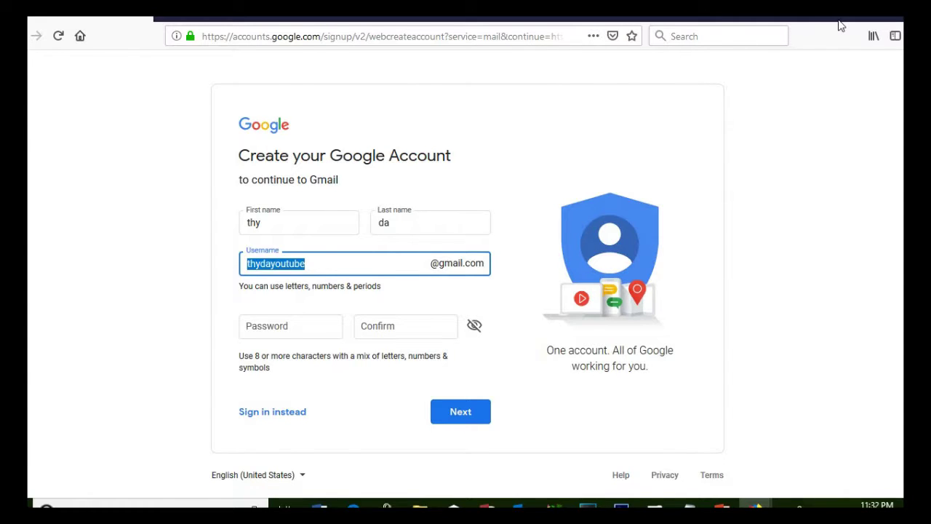
{"action": "left_click", "coordinate": [840, 25]}
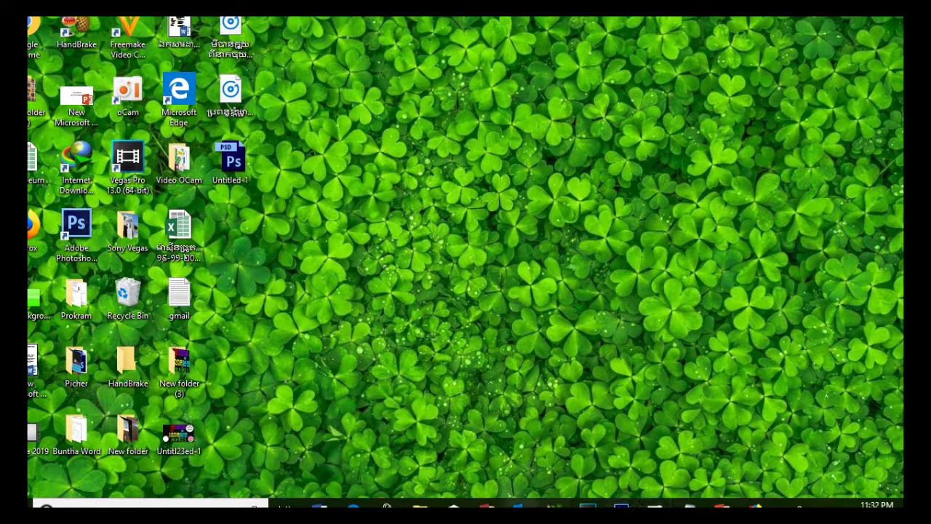
Step: Paste the copied username into a new blank Word document, then minimize Word
{"action": "left_click", "coordinate": [319, 504]}
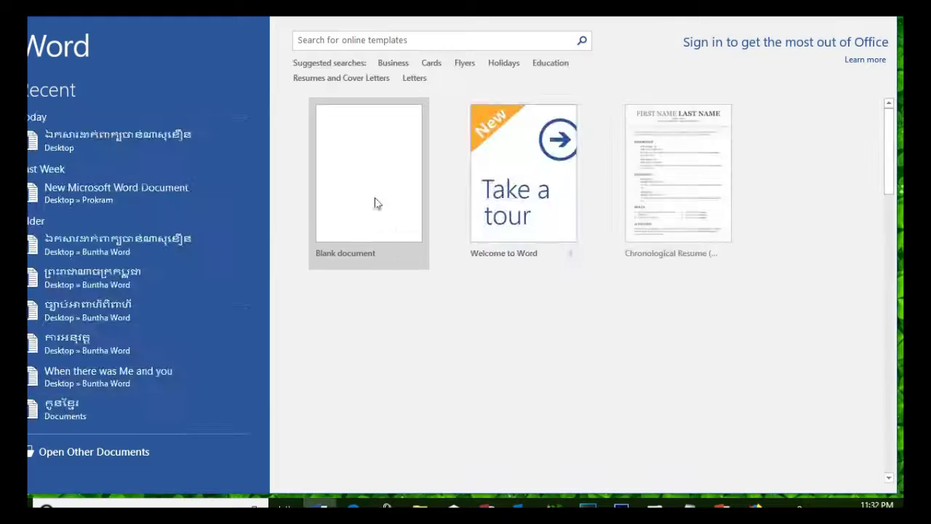
{"action": "left_click", "coordinate": [374, 196]}
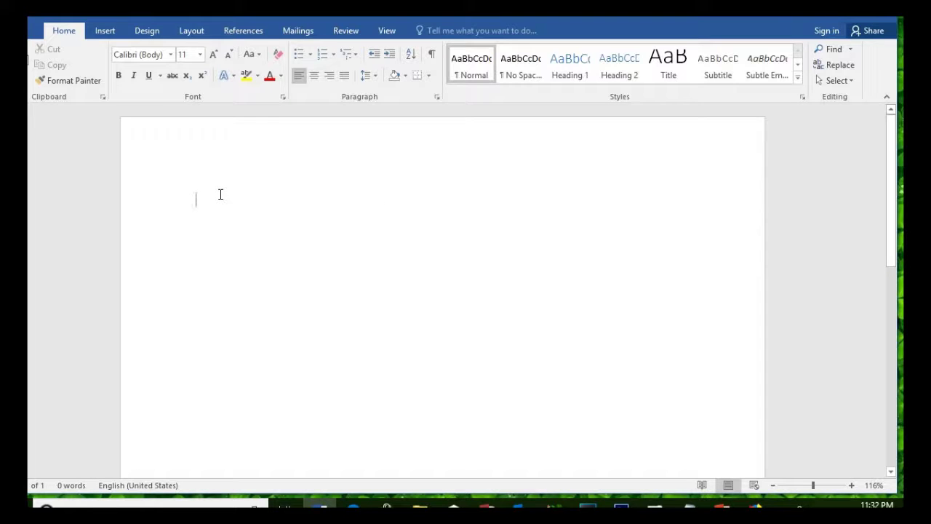
{"action": "right_click", "coordinate": [220, 194]}
{"action": "left_click", "coordinate": [218, 199]}
{"action": "right_click", "coordinate": [222, 200]}
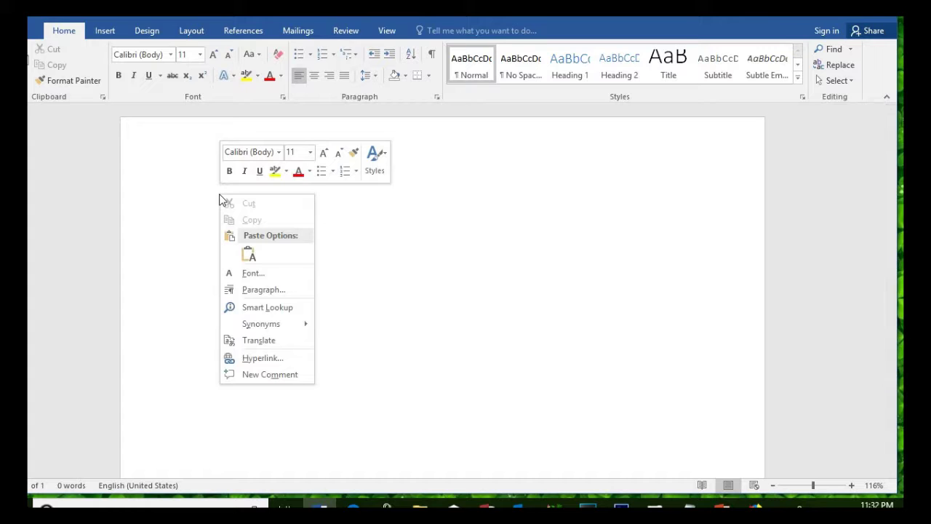
{"action": "left_click", "coordinate": [189, 207]}
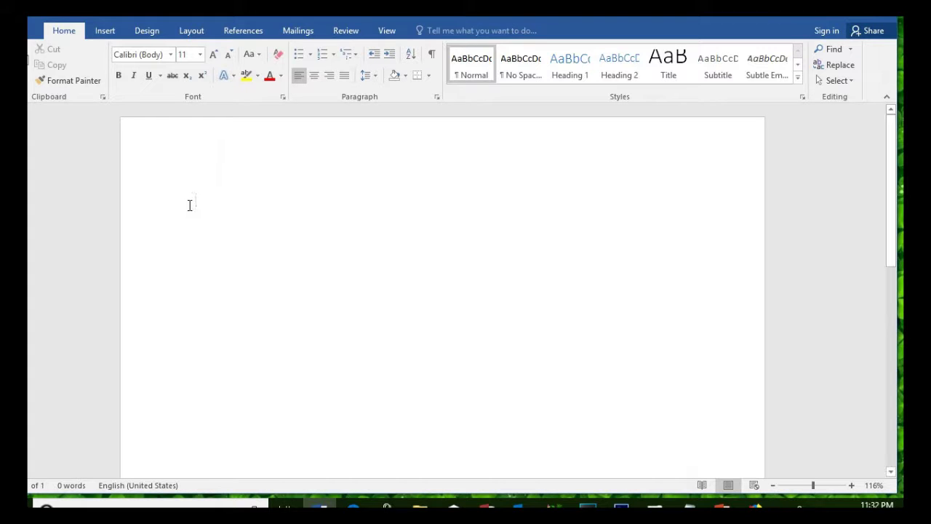
{"action": "key", "text": "ctrl+v"}
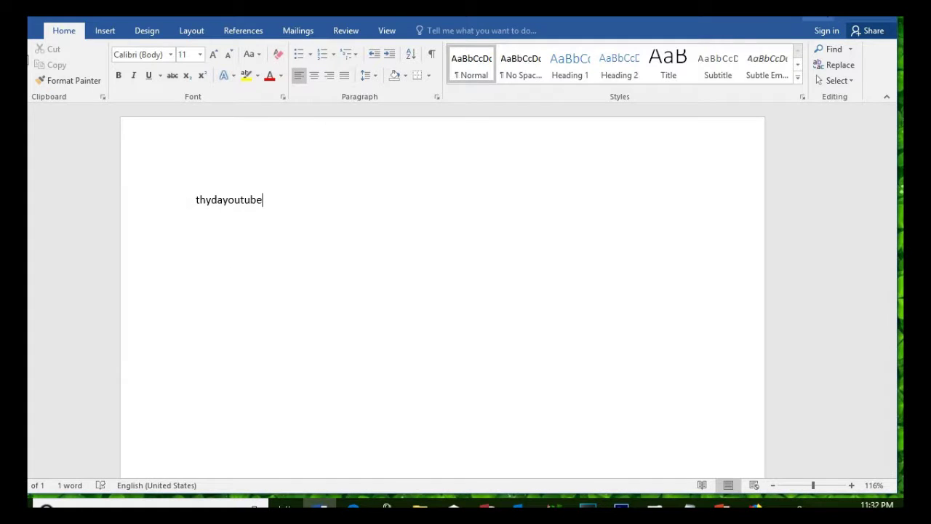
{"action": "left_click", "coordinate": [817, 12]}
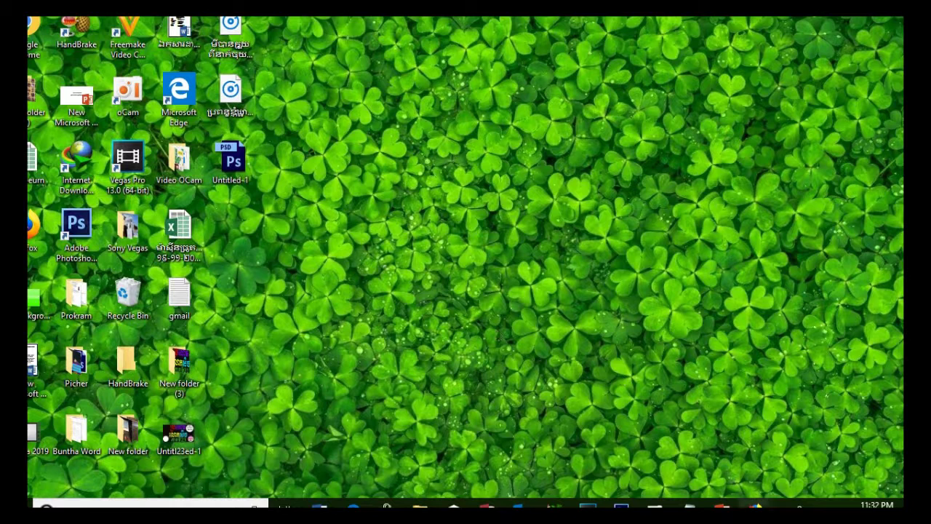
Step: Back in Firefox, enter the account password in both the Password and Confirm fields
{"action": "mouse_move", "coordinate": [757, 507]}
{"action": "left_click", "coordinate": [790, 473]}
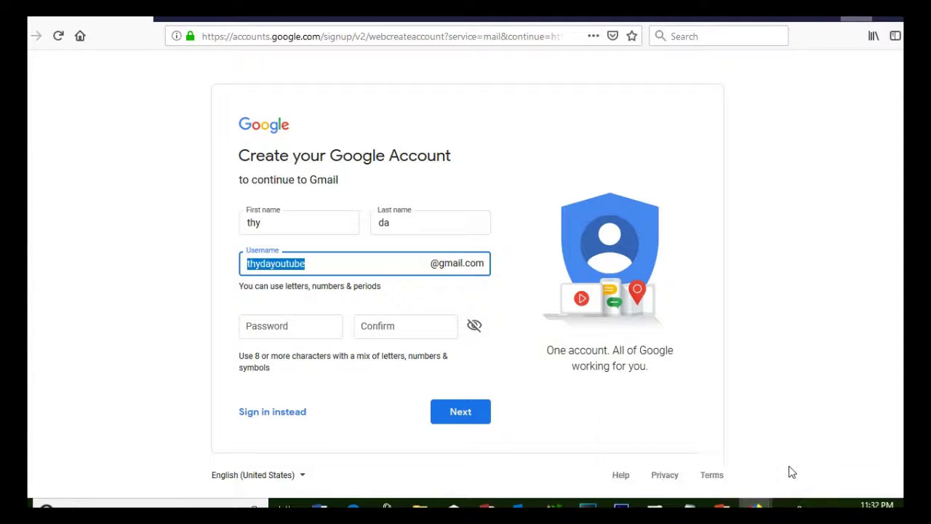
{"action": "left_click", "coordinate": [353, 265]}
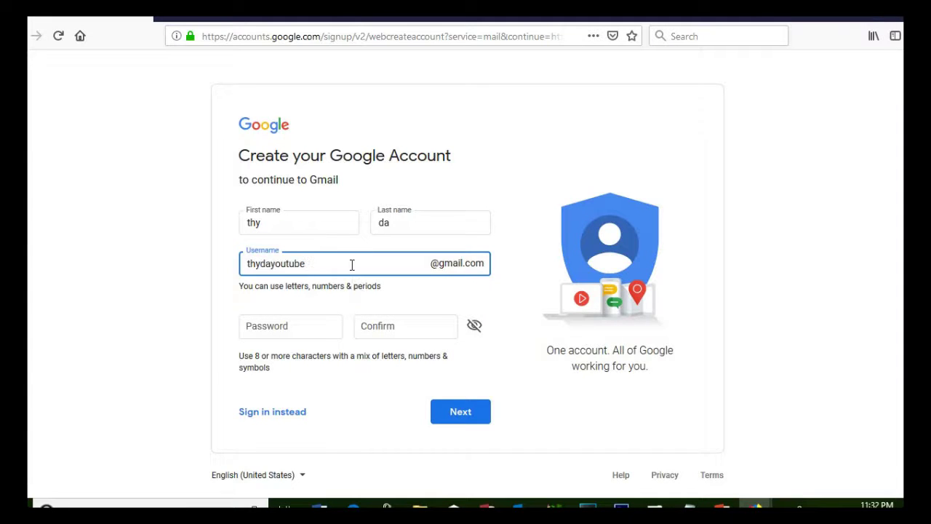
{"action": "left_click", "coordinate": [297, 327]}
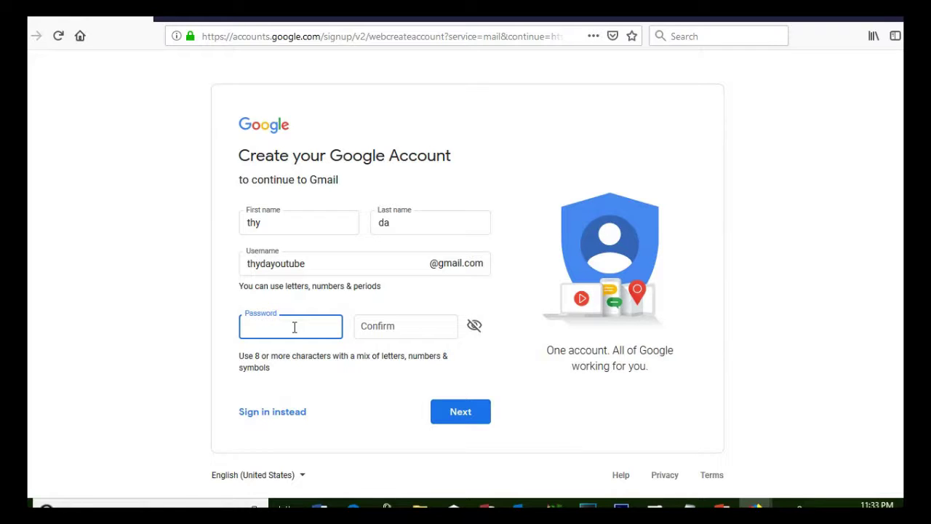
{"action": "type", "text": "••"}
{"action": "key", "text": "BackSpace"}
{"action": "key", "text": "BackSpace"}
{"action": "type", "text": "••••••••••"}
{"action": "key", "text": "BackSpace"}
{"action": "key", "text": "BackSpace"}
{"action": "key", "text": "BackSpace"}
{"action": "key", "text": "BackSpace"}
{"action": "key", "text": "BackSpace"}
{"action": "key", "text": "BackSpace"}
{"action": "key", "text": "BackSpace"}
{"action": "key", "text": "BackSpace"}
{"action": "key", "text": "BackSpace"}
{"action": "key", "text": "BackSpace"}
{"action": "type", "text": "••••••••••"}
{"action": "left_click", "coordinate": [406, 329]}
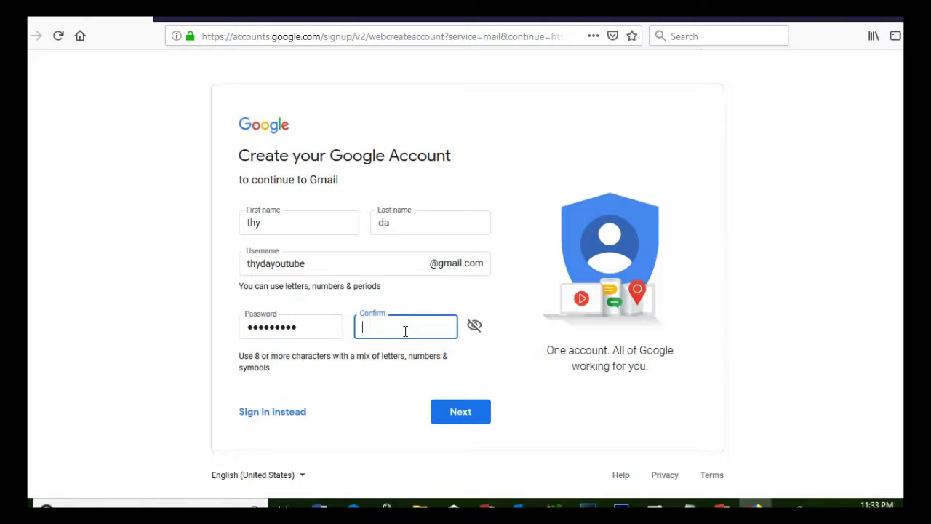
{"action": "type", "text": "•••••••••"}
{"action": "left_click", "coordinate": [330, 399]}
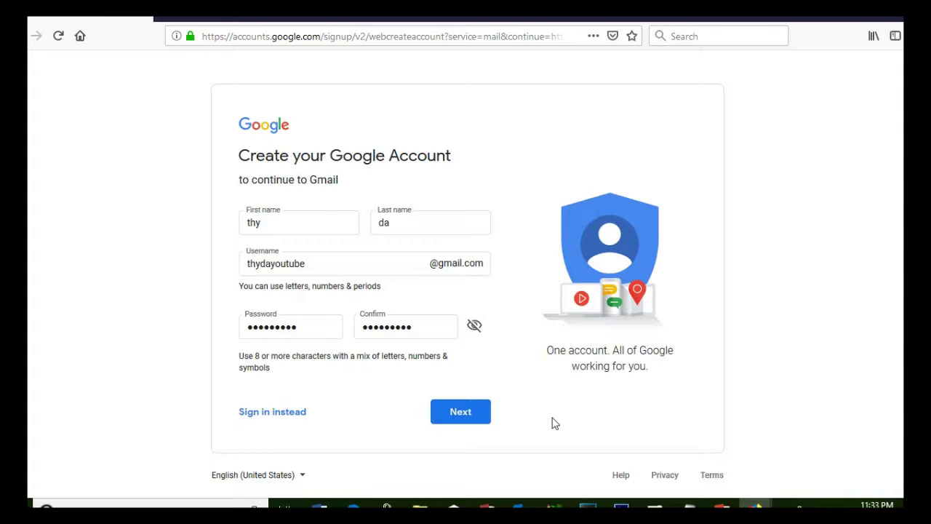
Step: Submit the sign-up form and decline Firefox's offer to save the login
{"action": "left_click", "coordinate": [411, 328]}
{"action": "key", "text": "Return"}
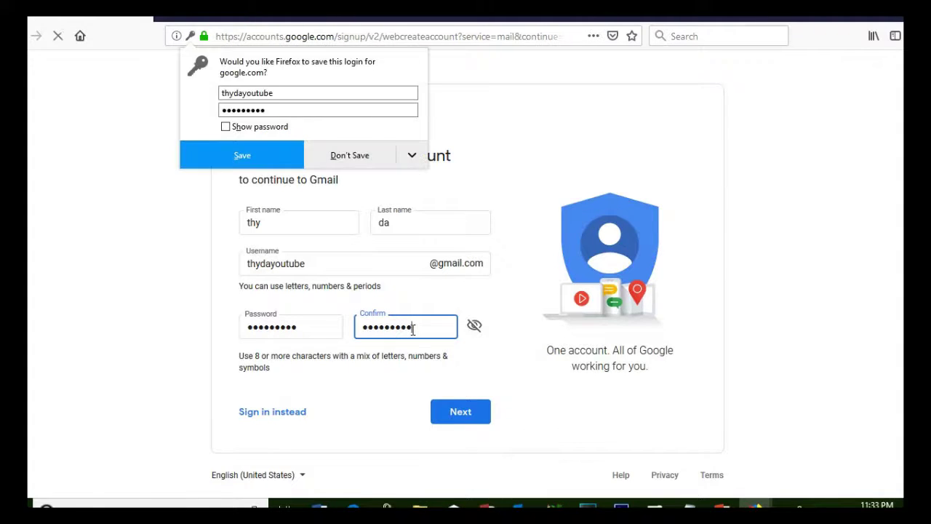
{"action": "left_click", "coordinate": [353, 163]}
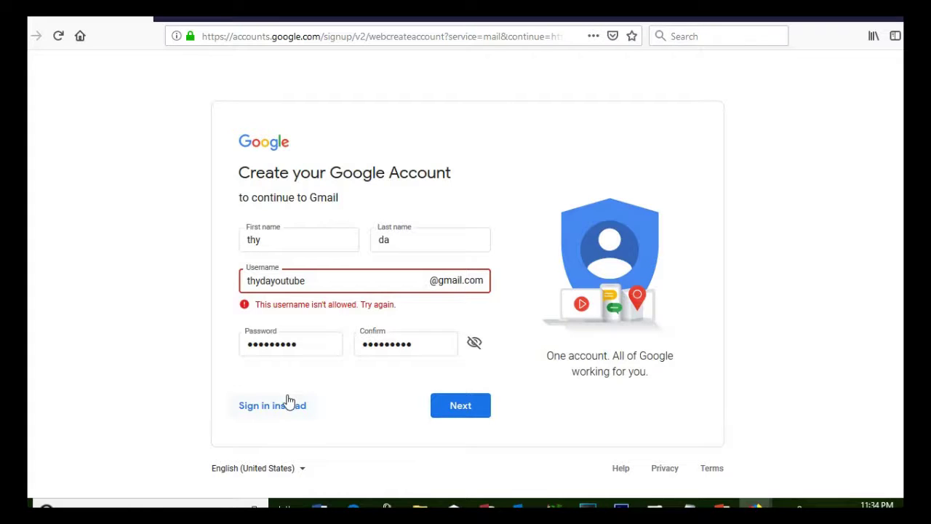
Step: Revise the rejected username by appending six digits and removing the letter before them, then continue
{"action": "left_click", "coordinate": [350, 282]}
{"action": "left_click", "coordinate": [330, 283]}
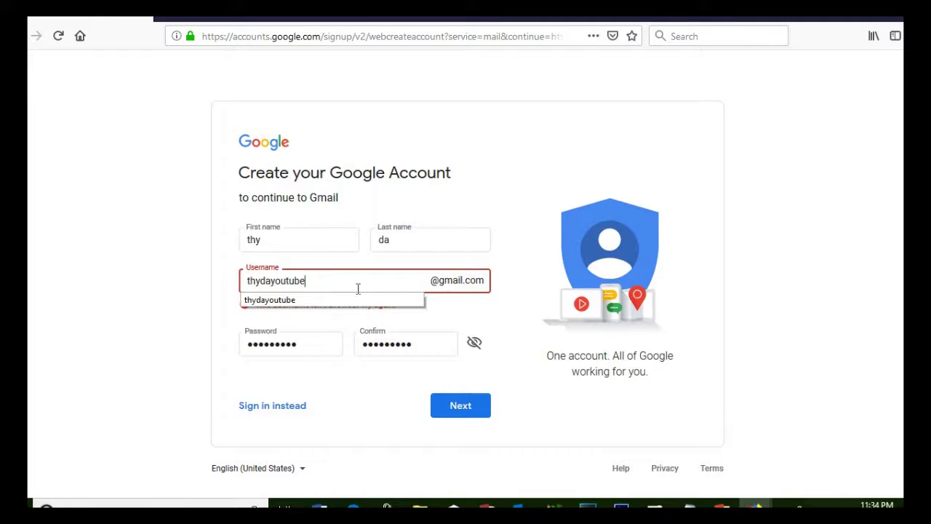
{"action": "type", "text": "888456"}
{"action": "key", "text": "Escape"}
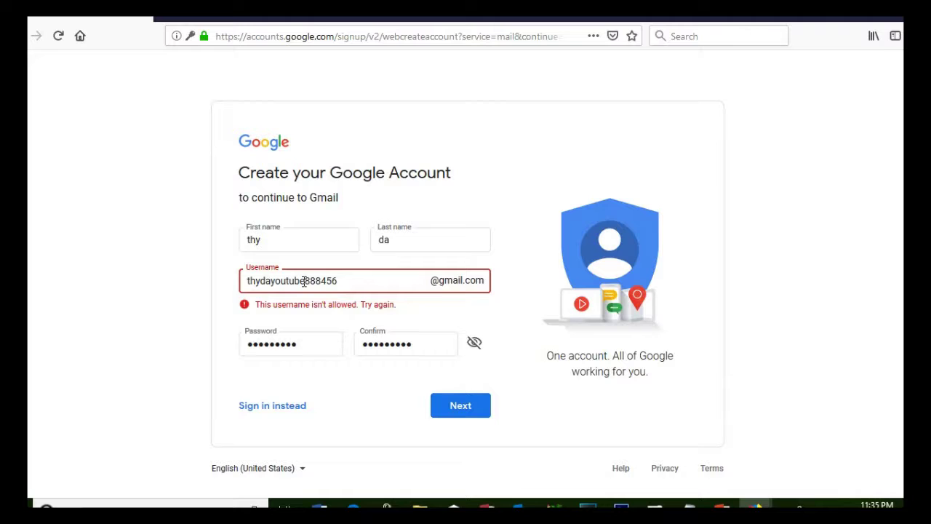
{"action": "left_click", "coordinate": [304, 281]}
{"action": "key", "text": "BackSpace"}
{"action": "left_click", "coordinate": [460, 409]}
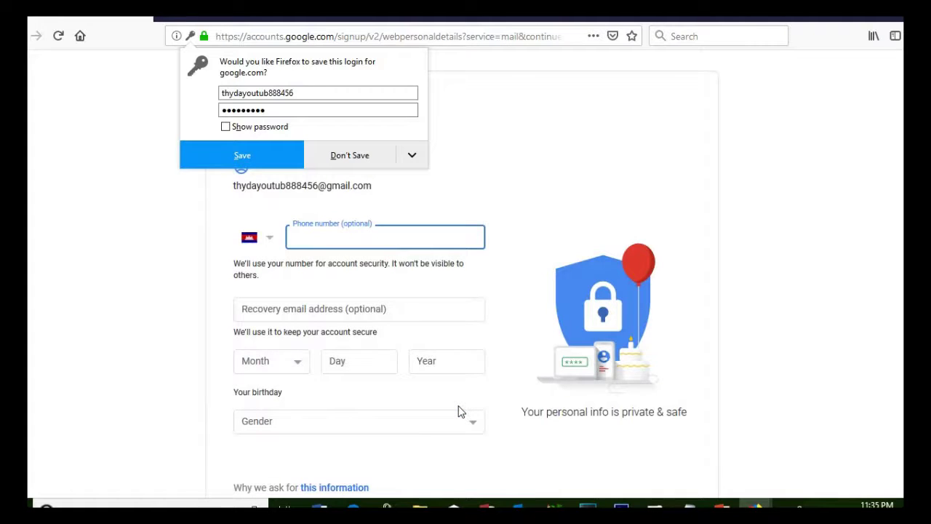
Step: Enter the phone number and a birthday of March 12, 1985
{"action": "left_click", "coordinate": [358, 234]}
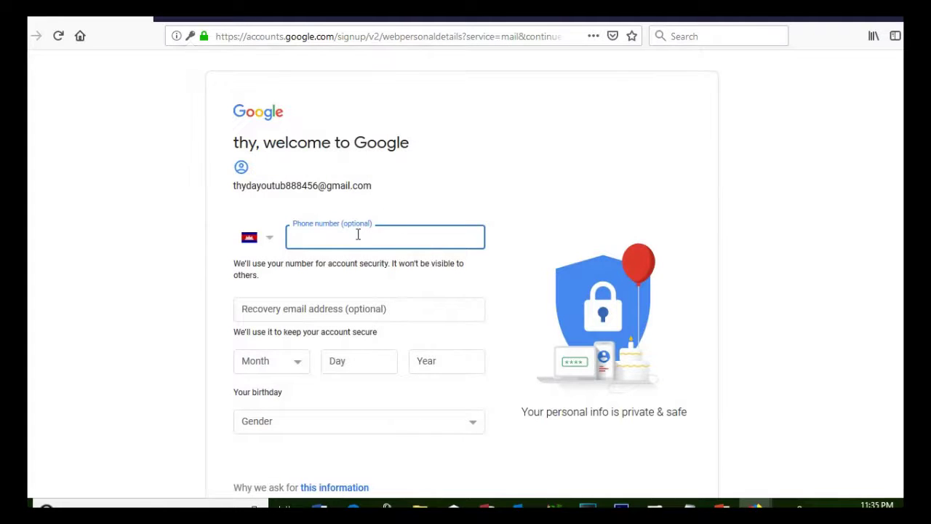
{"action": "left_click", "coordinate": [306, 366]}
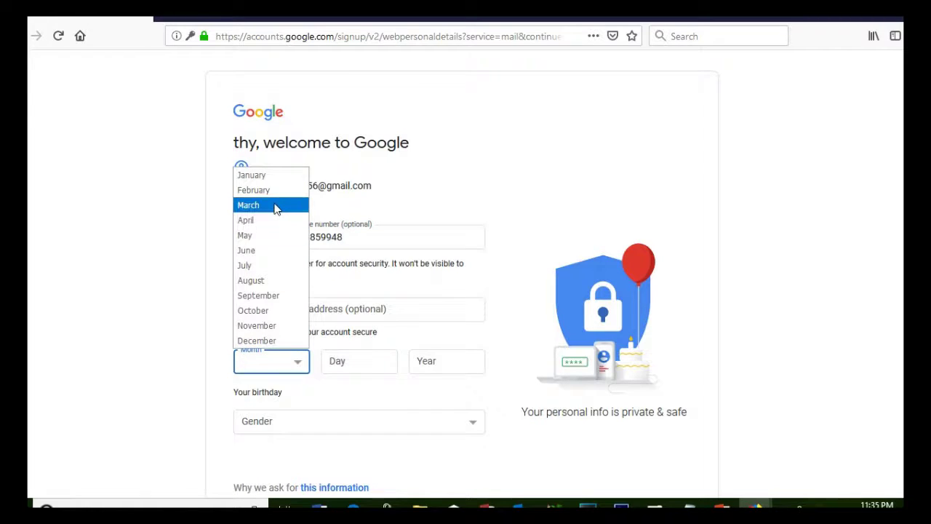
{"action": "left_click", "coordinate": [275, 207]}
{"action": "left_click", "coordinate": [376, 370]}
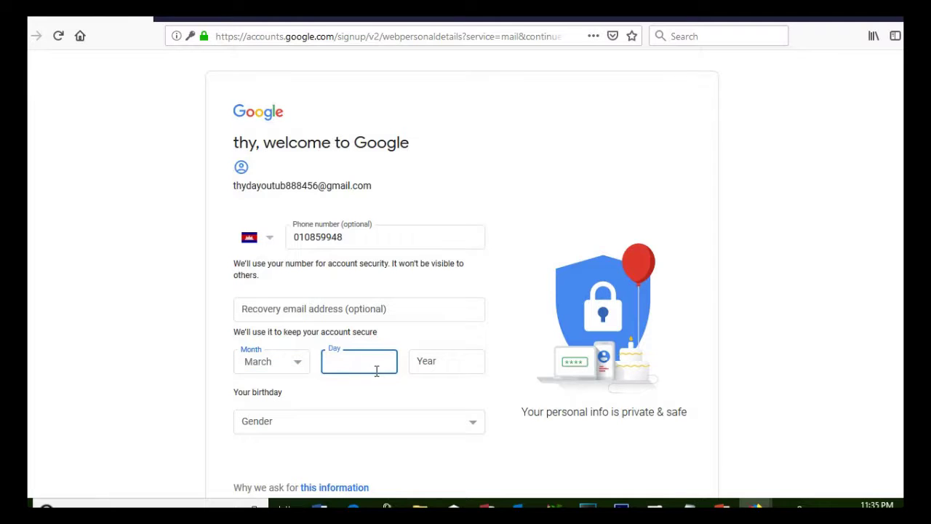
{"action": "type", "text": "12"}
{"action": "left_click", "coordinate": [451, 360]}
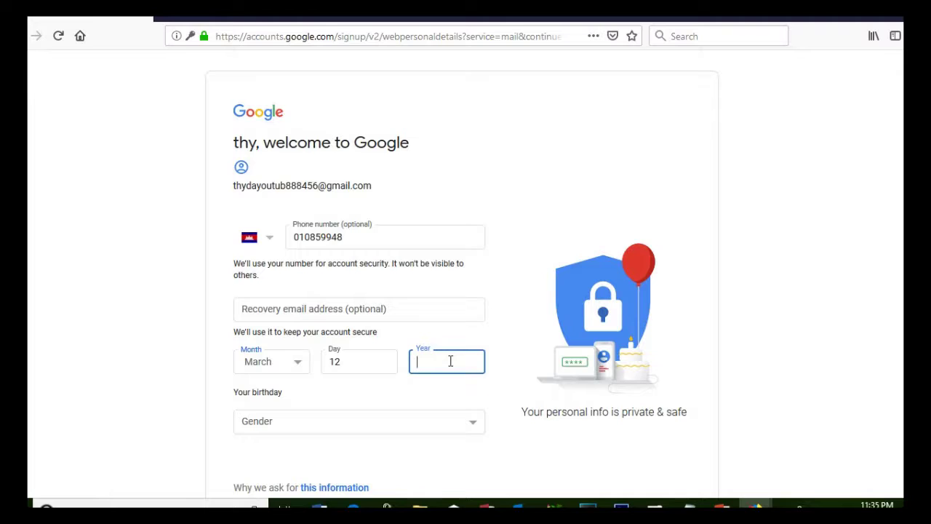
{"action": "type", "text": "1985"}
Step: Set the gender to Female and submit the personal details
{"action": "left_click", "coordinate": [431, 430]}
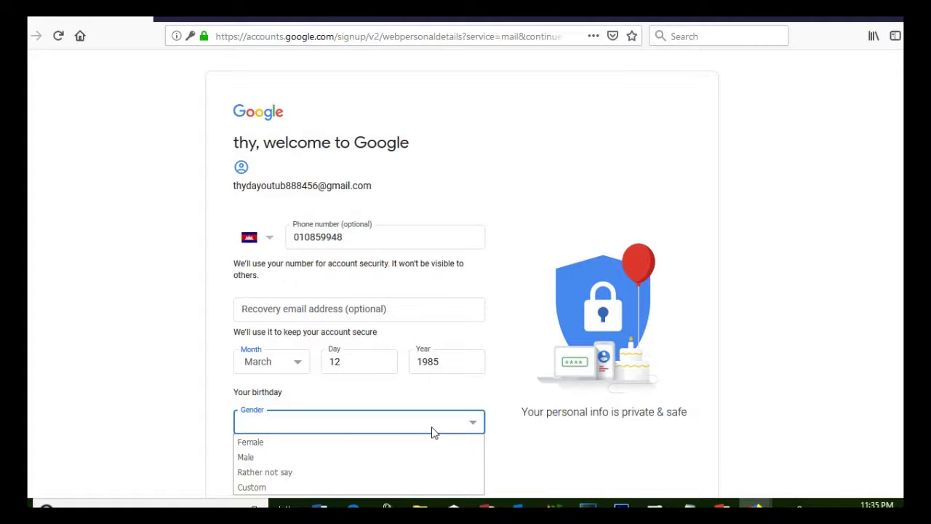
{"action": "left_click", "coordinate": [289, 444]}
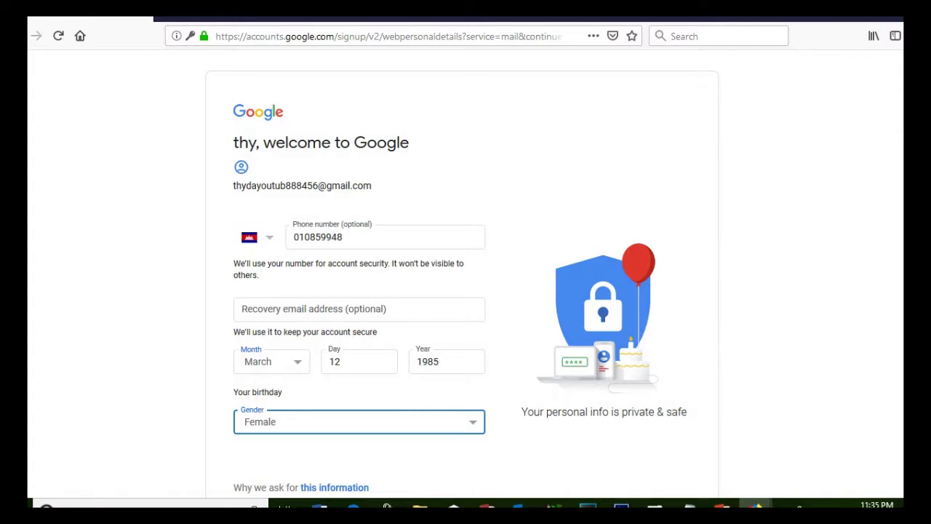
{"action": "scroll", "coordinate": [462, 269], "scroll_direction": "down", "scroll_amount": 3}
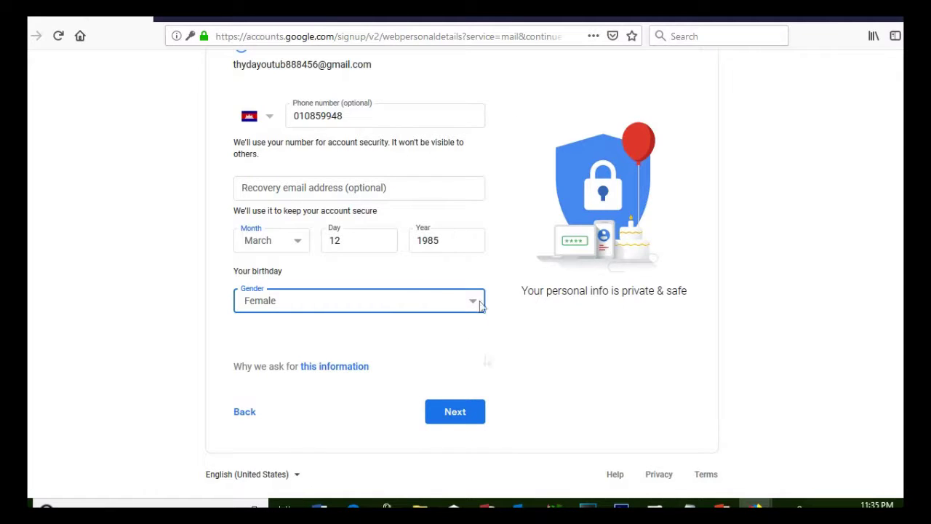
{"action": "left_click", "coordinate": [458, 413]}
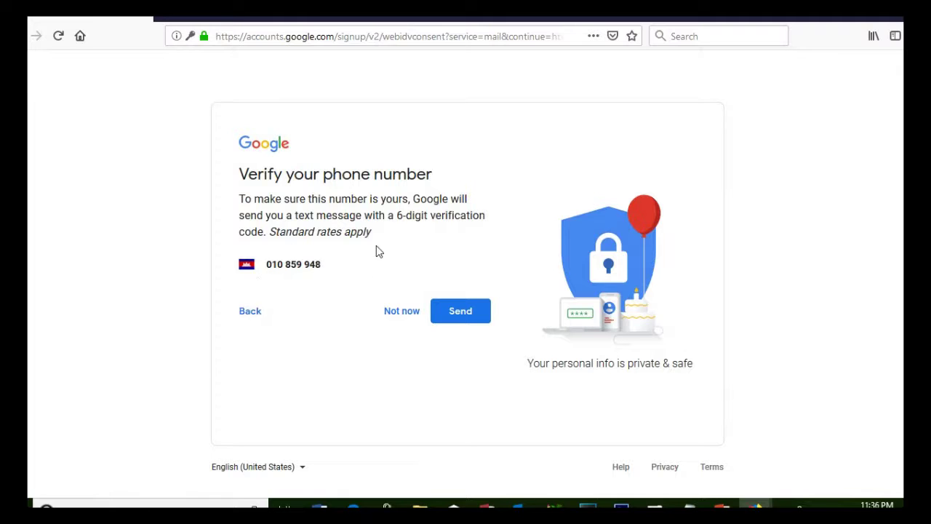
Step: Have the six-digit verification code texted to the phone and verify it
{"action": "left_click", "coordinate": [460, 311]}
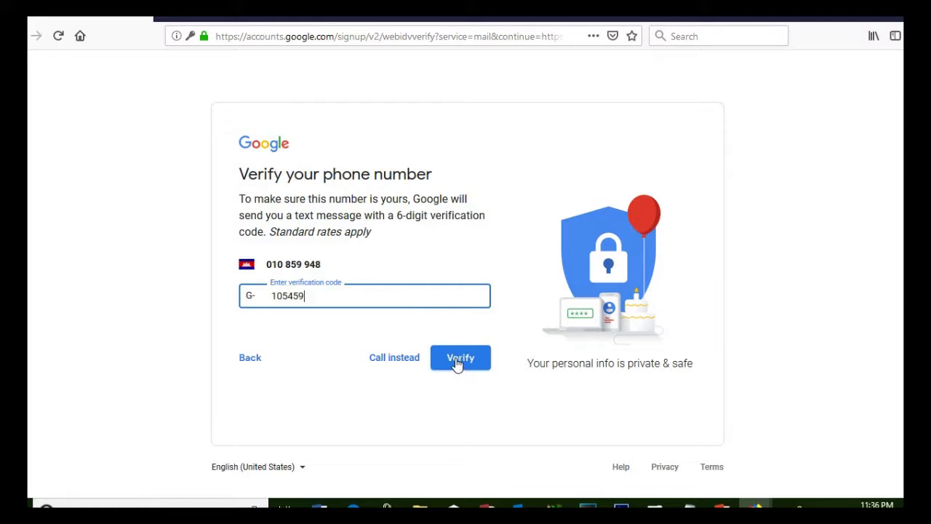
{"action": "left_click", "coordinate": [457, 362]}
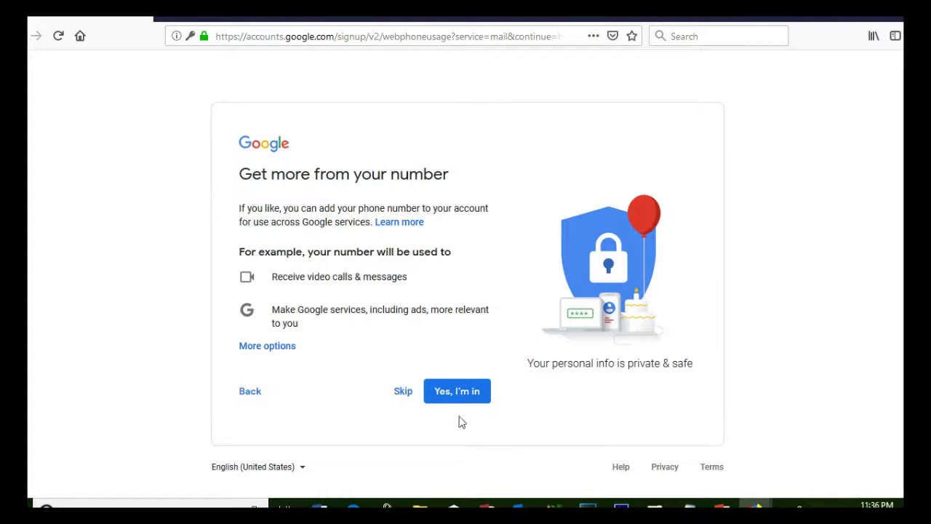
Step: Opt in with 'Yes, I'm in' to use the phone number across Google services, then accept the Privacy and Terms
{"action": "left_click", "coordinate": [453, 393]}
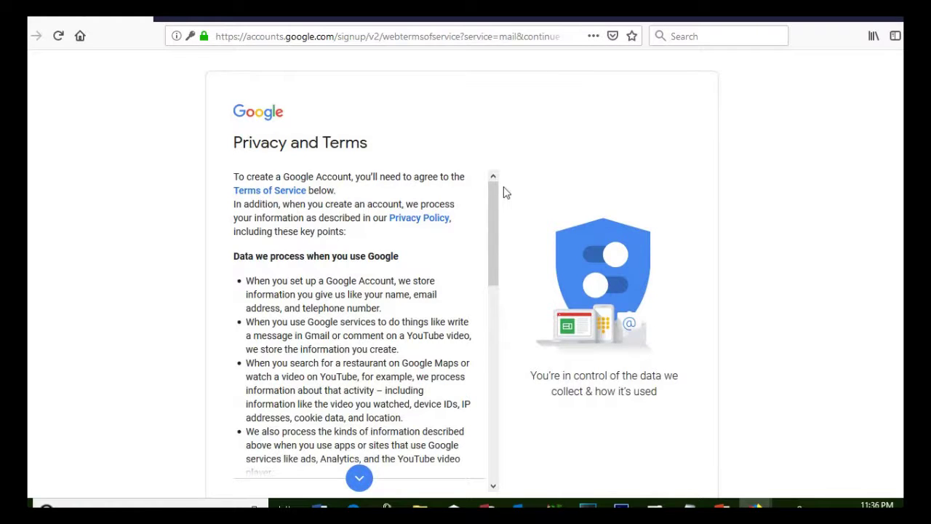
{"action": "left_click_drag", "start_coordinate": [494, 202], "coordinate": [494, 458]}
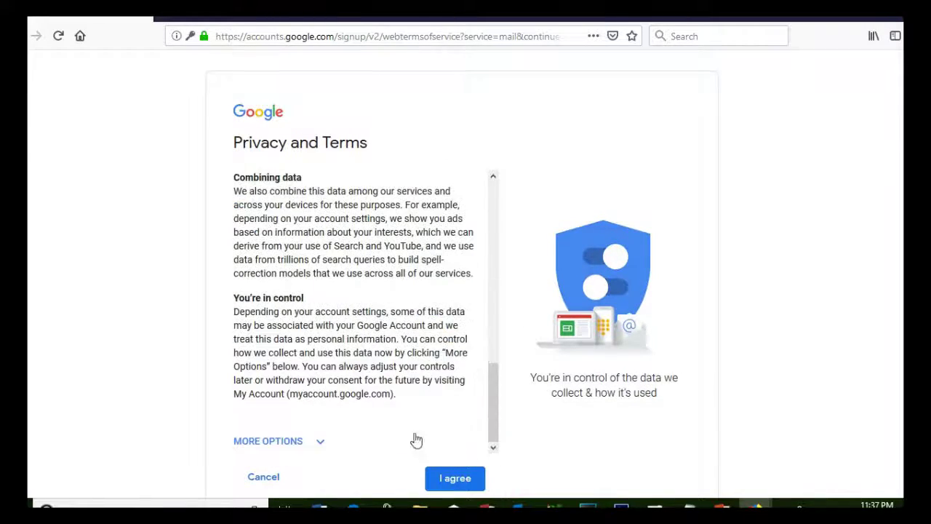
{"action": "left_click", "coordinate": [452, 478]}
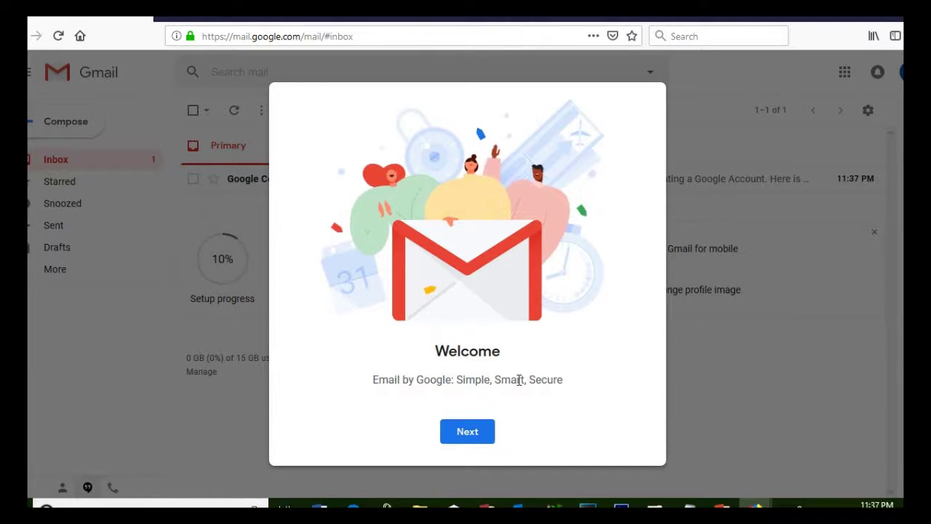
Step: Skip Gmail's welcome, keep the Default view, and open the Google Community Team welcome email
{"action": "left_click", "coordinate": [467, 432]}
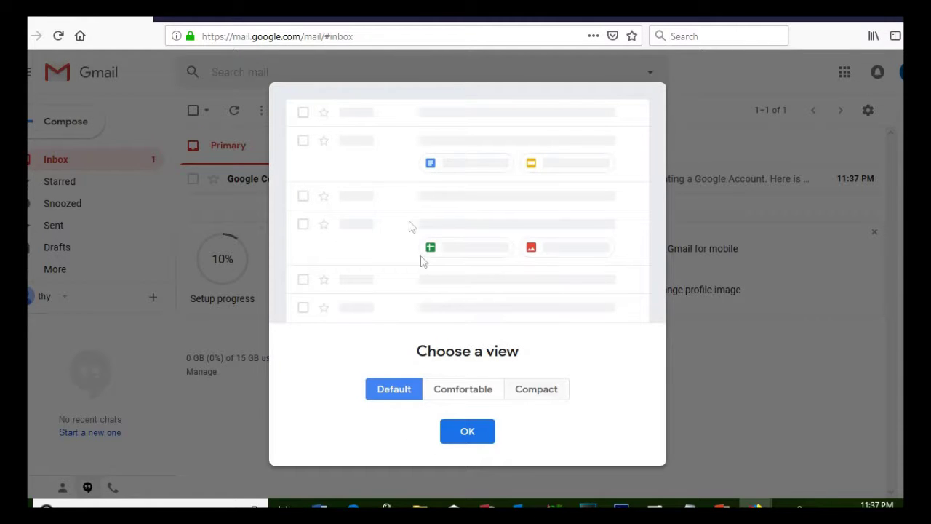
{"action": "left_click", "coordinate": [467, 431]}
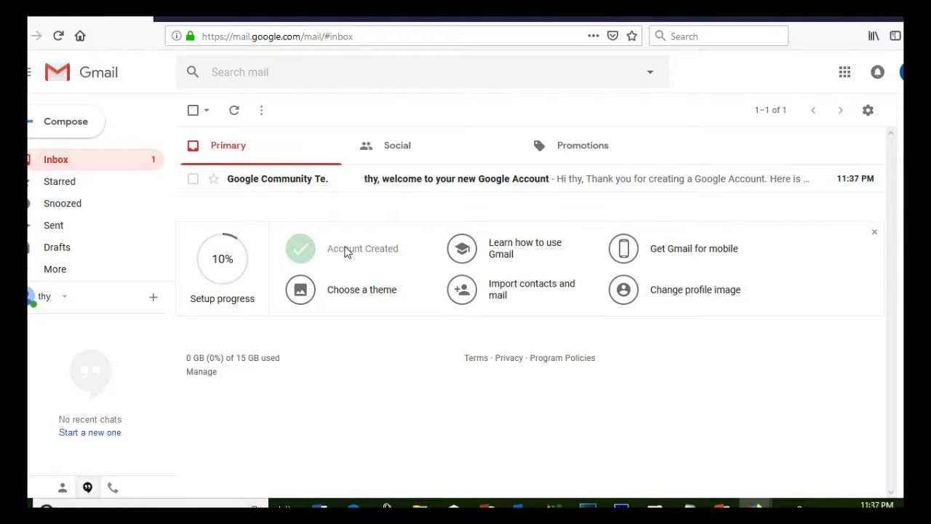
{"action": "left_click", "coordinate": [289, 187]}
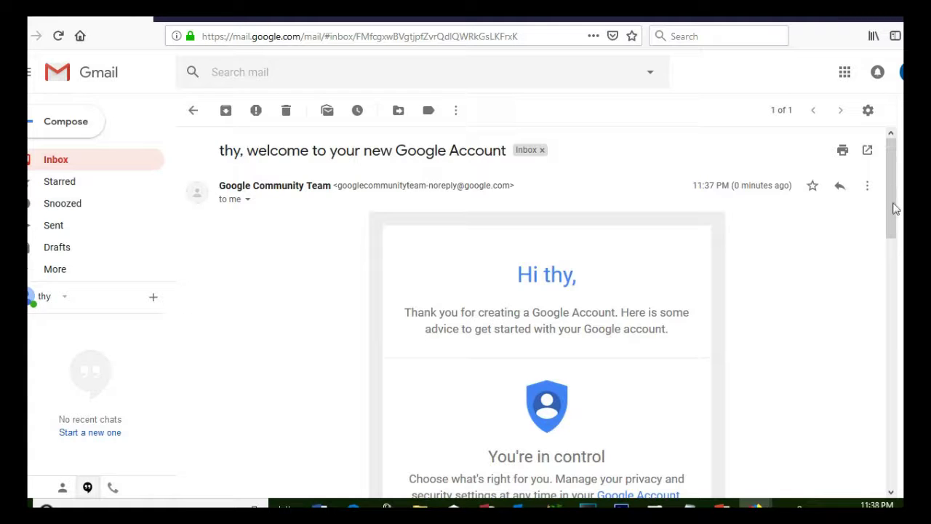
{"action": "key", "text": "ctrl+a"}
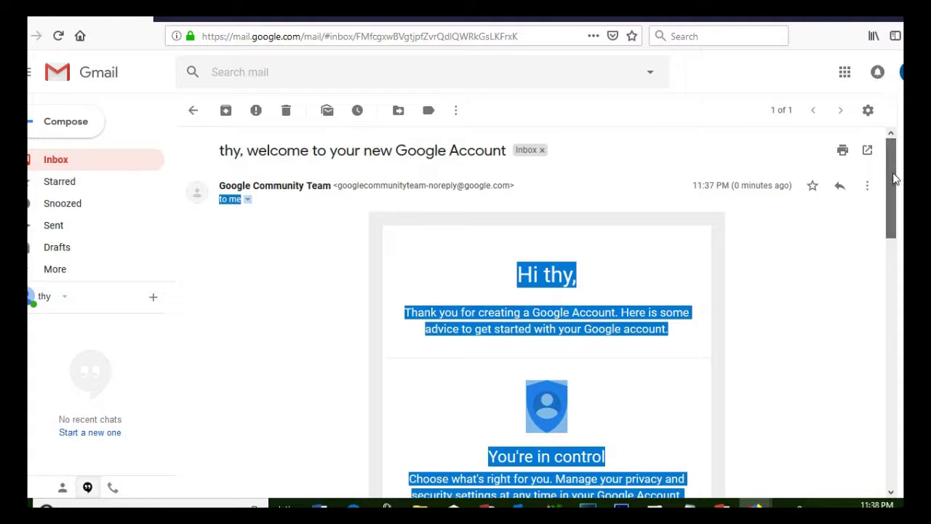
{"action": "left_click", "coordinate": [737, 249]}
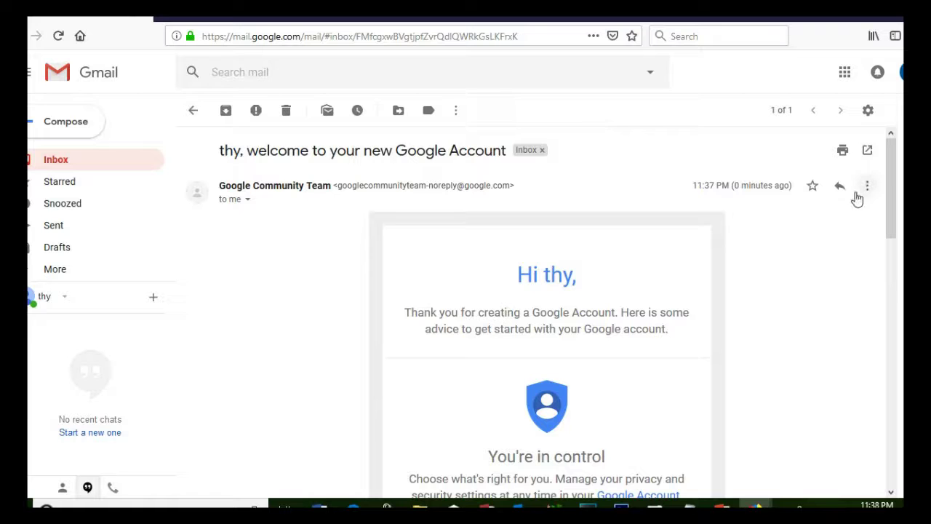
{"action": "scroll", "coordinate": [895, 175], "scroll_direction": "down", "scroll_amount": 5}
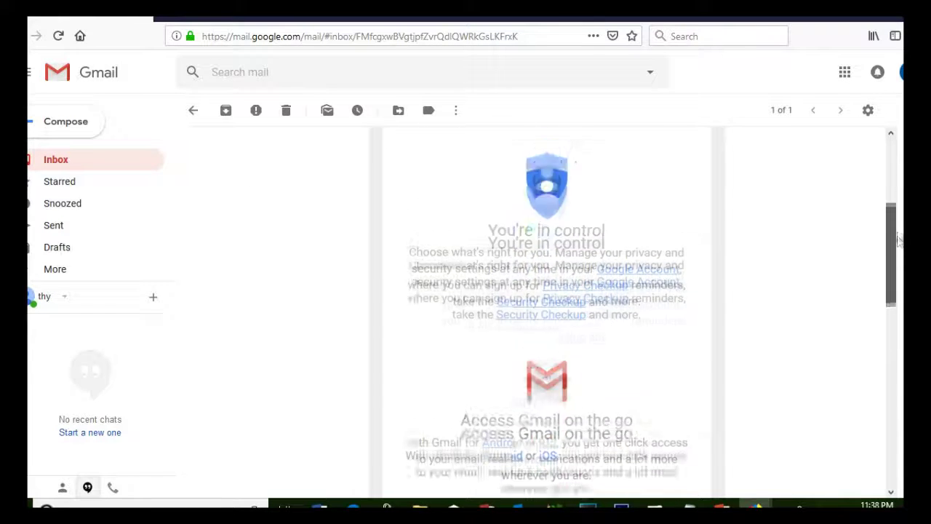
{"action": "scroll", "coordinate": [893, 174], "scroll_direction": "up", "scroll_amount": 5}
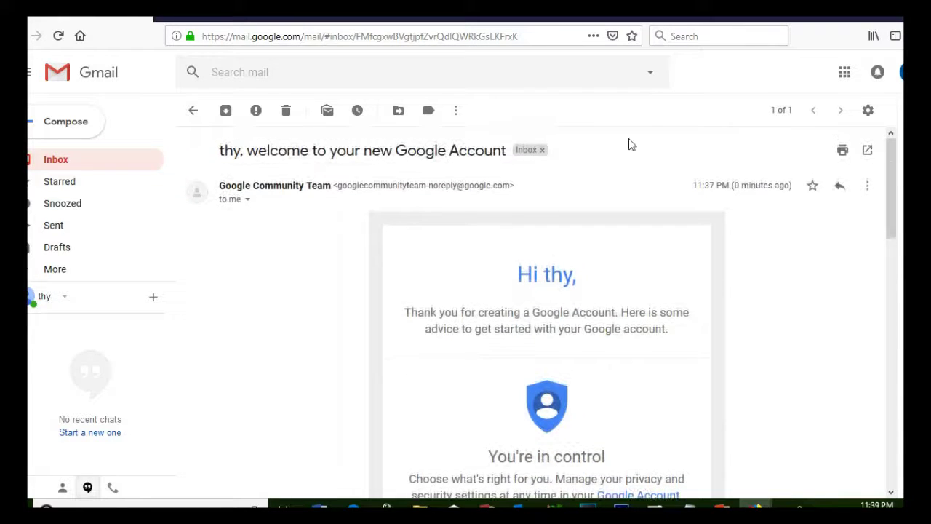